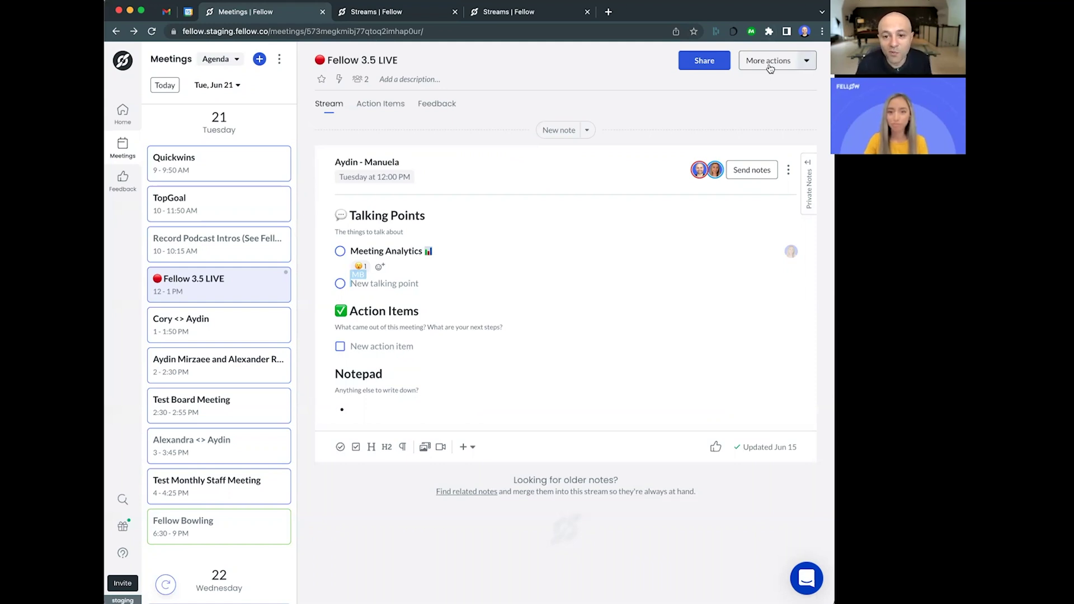
- Go from the workspace menu to Workspace settings and open Manage users
left_click(769, 68)
left_click(726, 73)
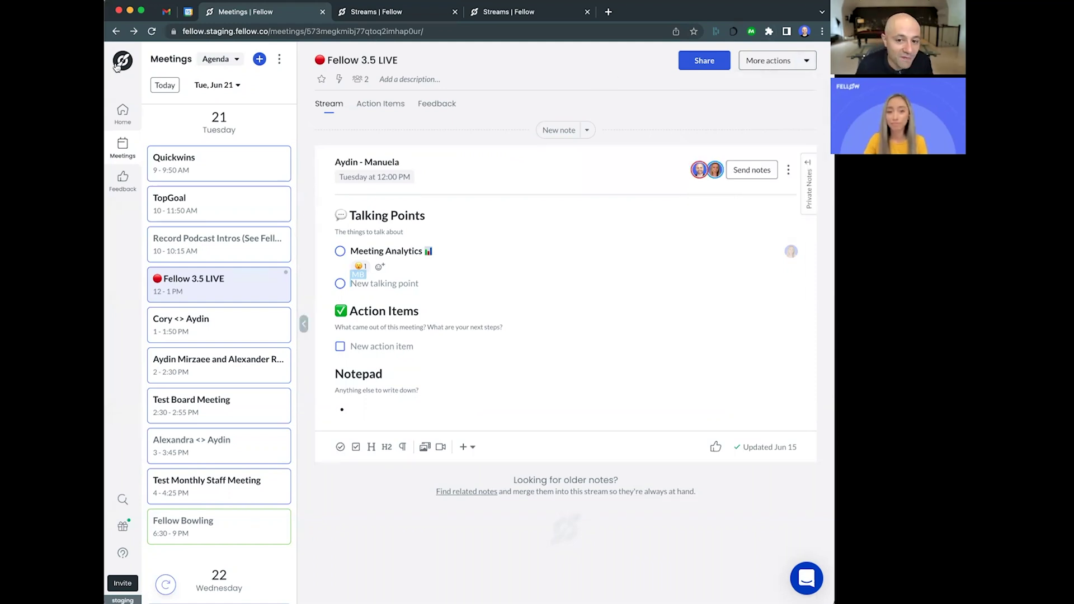
left_click(115, 65)
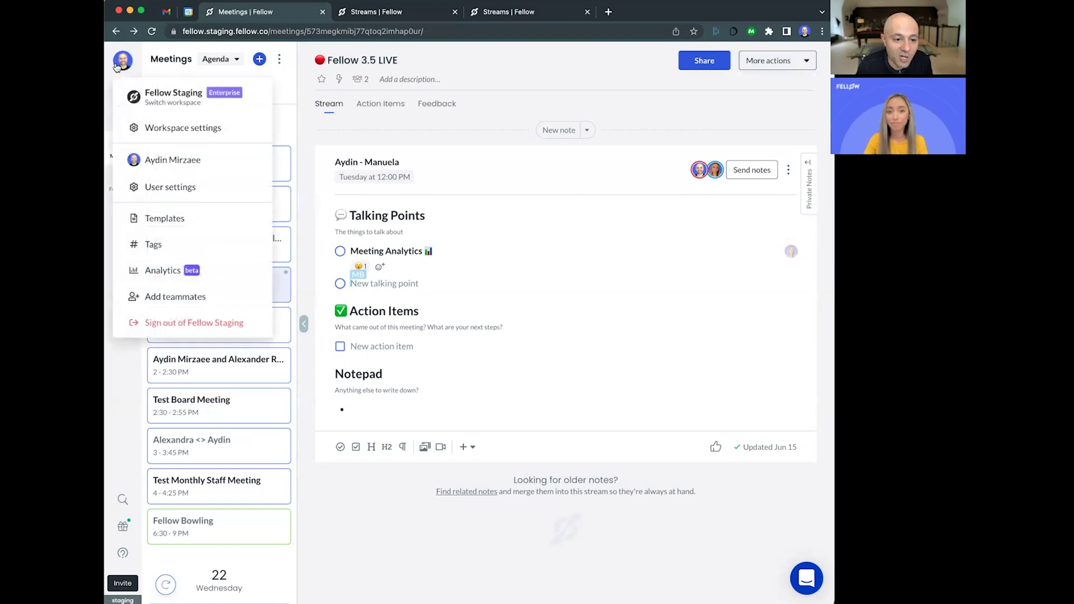
left_click(196, 130)
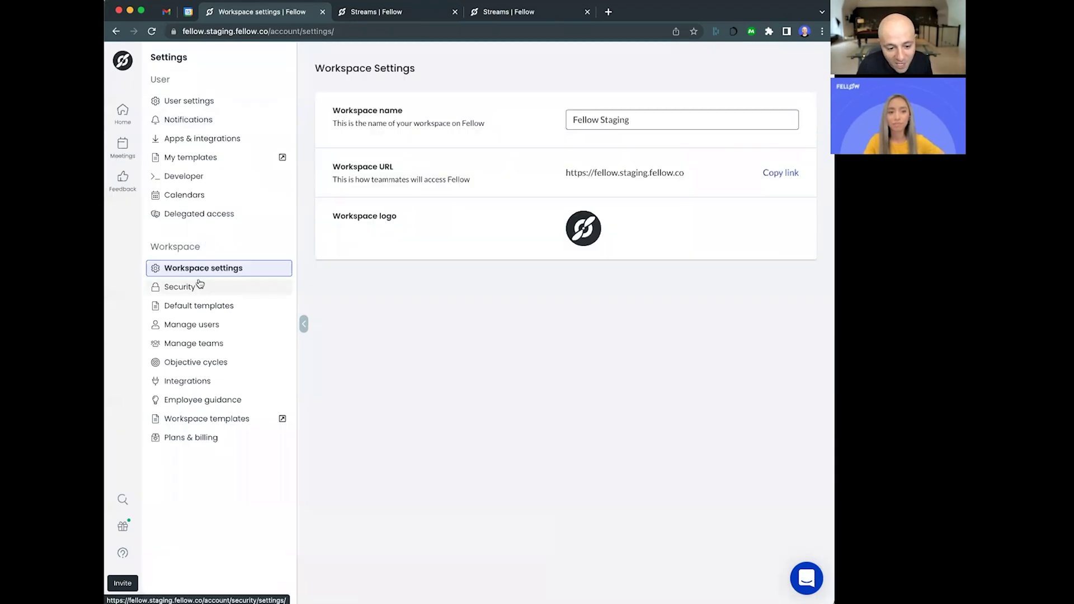
left_click(206, 327)
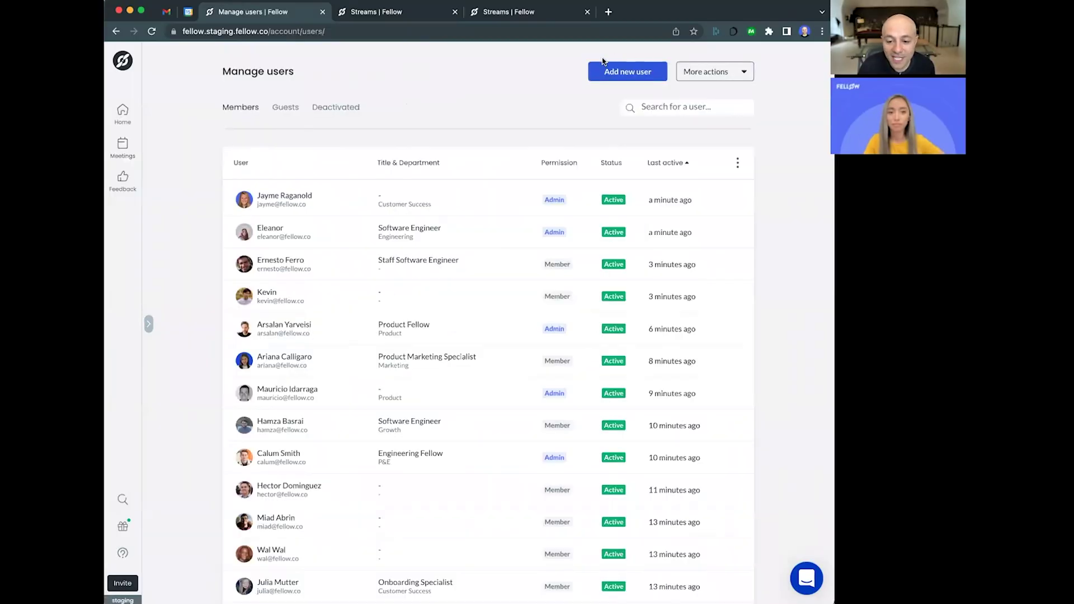
- Cancel the Add new user form and show the More actions options for bulk import and deactivation
left_click(612, 74)
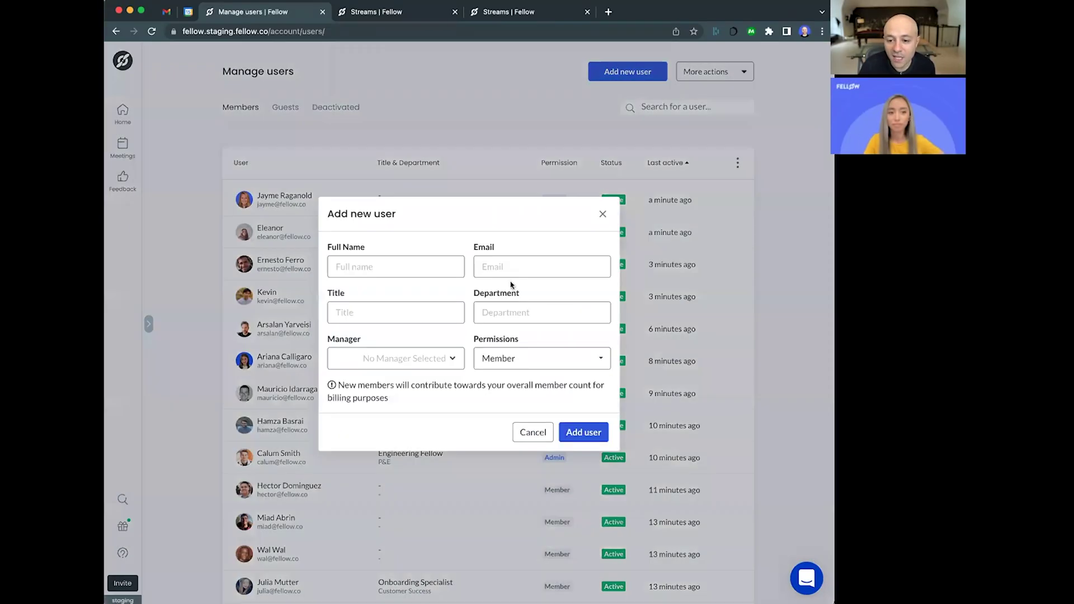
left_click(603, 214)
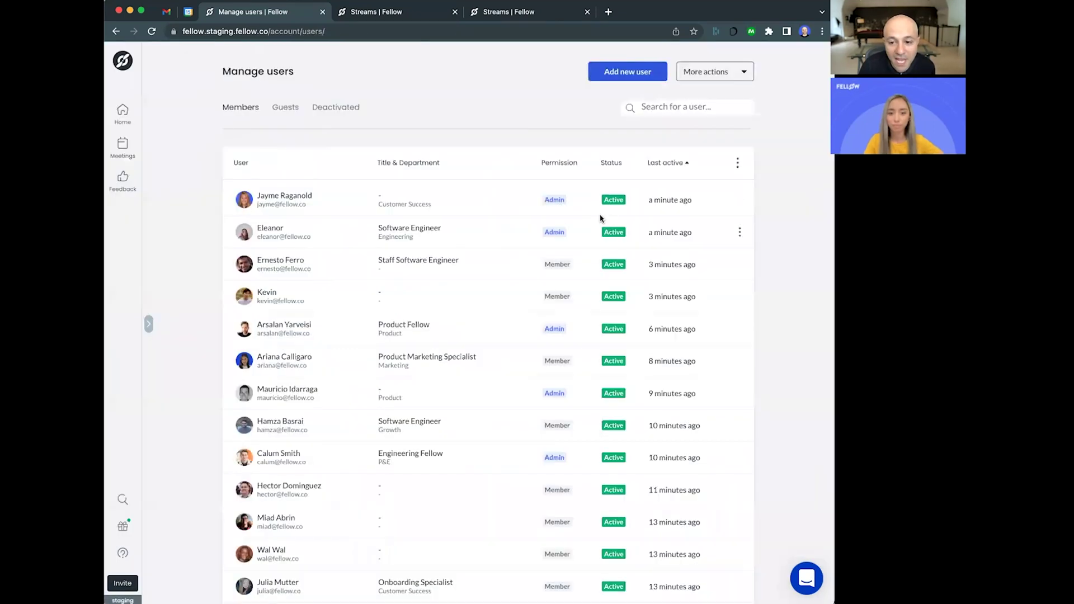
left_click(709, 73)
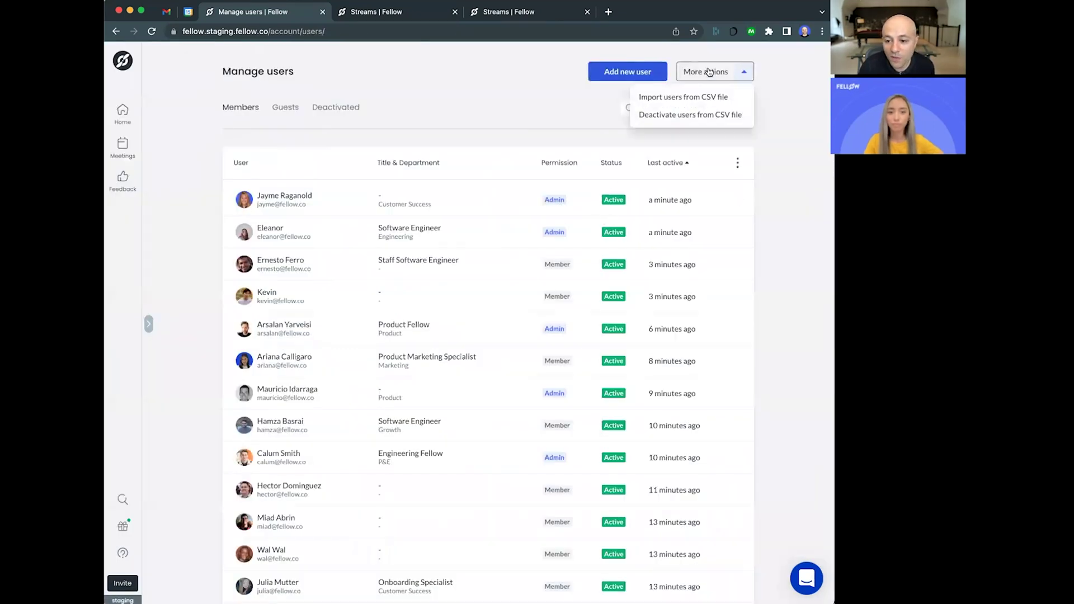
left_click(670, 99)
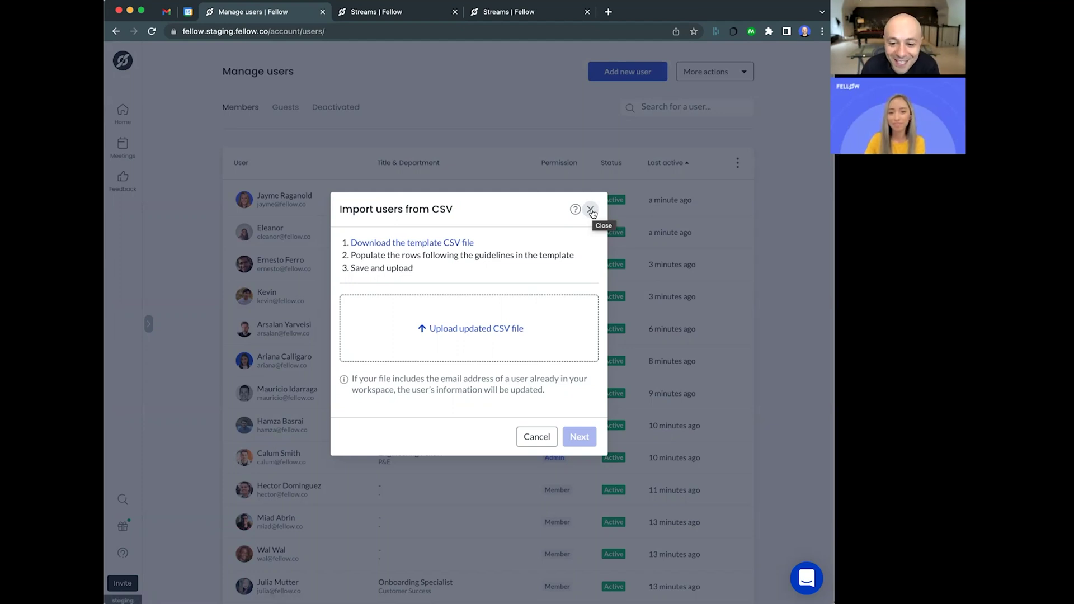
left_click(162, 328)
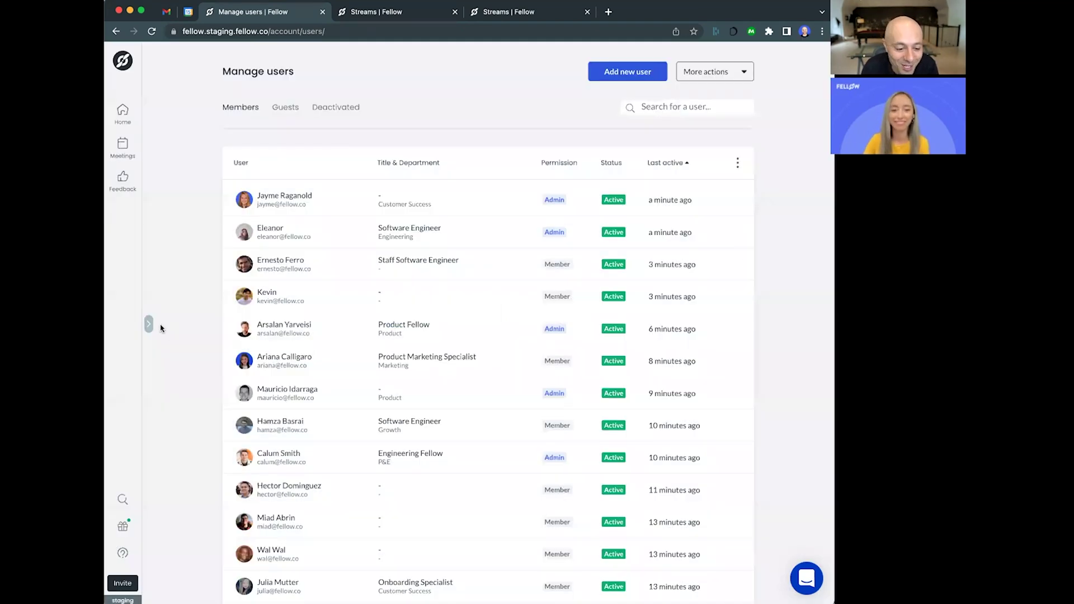
left_click(149, 326)
- Open Manage teams, collapsing and re-expanding the settings sidebar, and begin adding a team
left_click(204, 347)
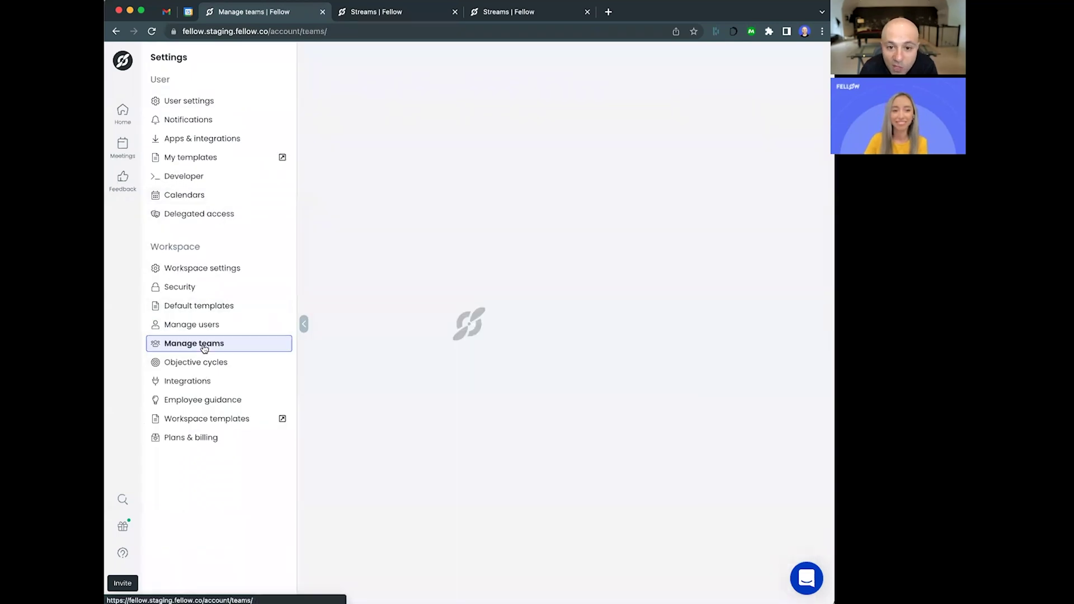
left_click(303, 324)
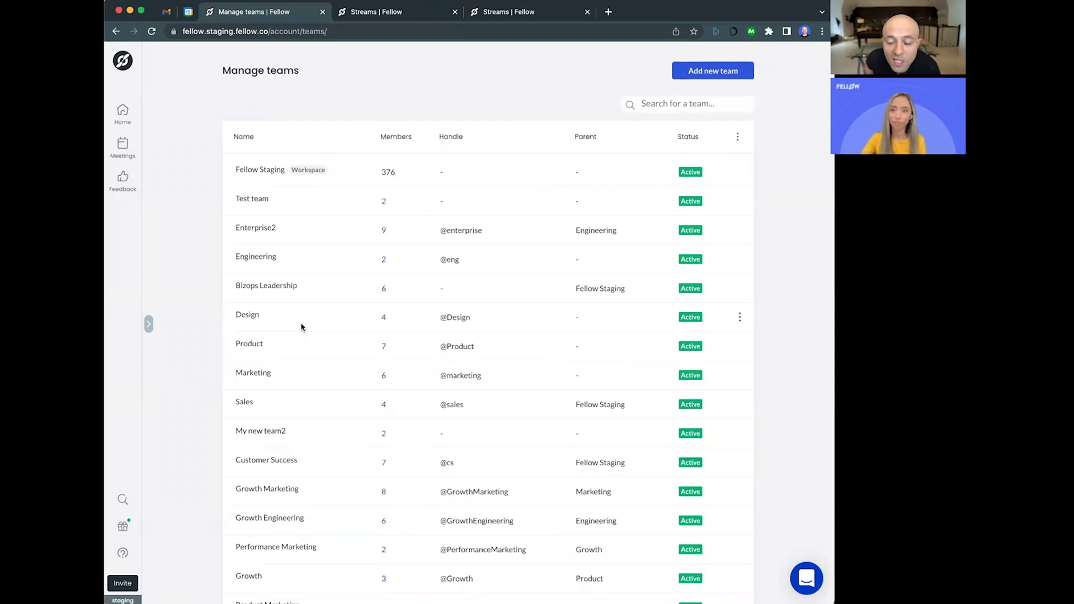
left_click(149, 324)
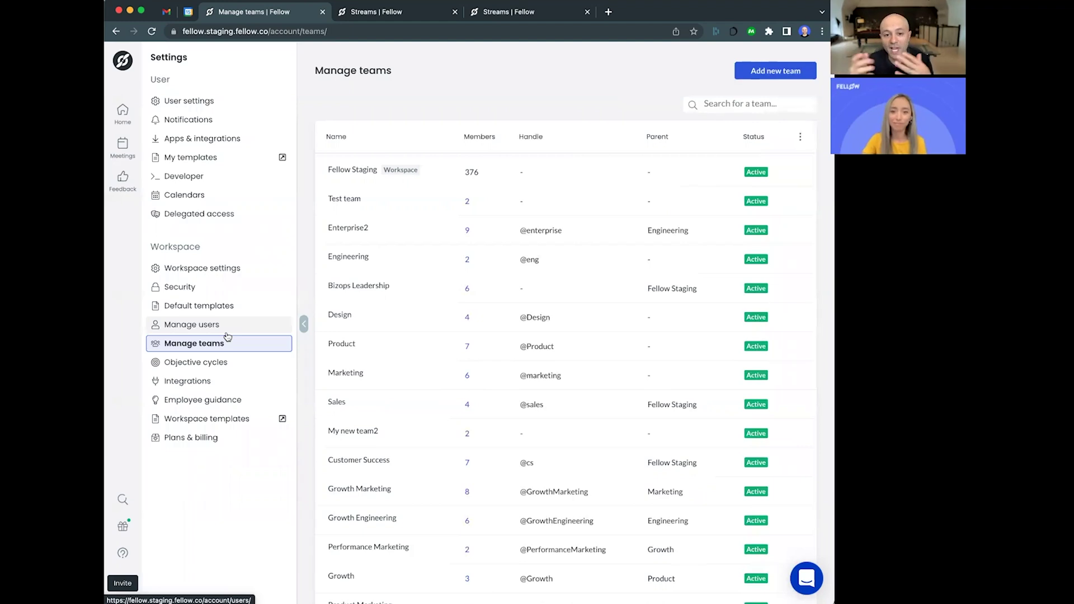
left_click(764, 75)
- Name the team 'Marketing Org' (handle marketingorg), leave parent team empty, and continue to members
left_click(423, 261)
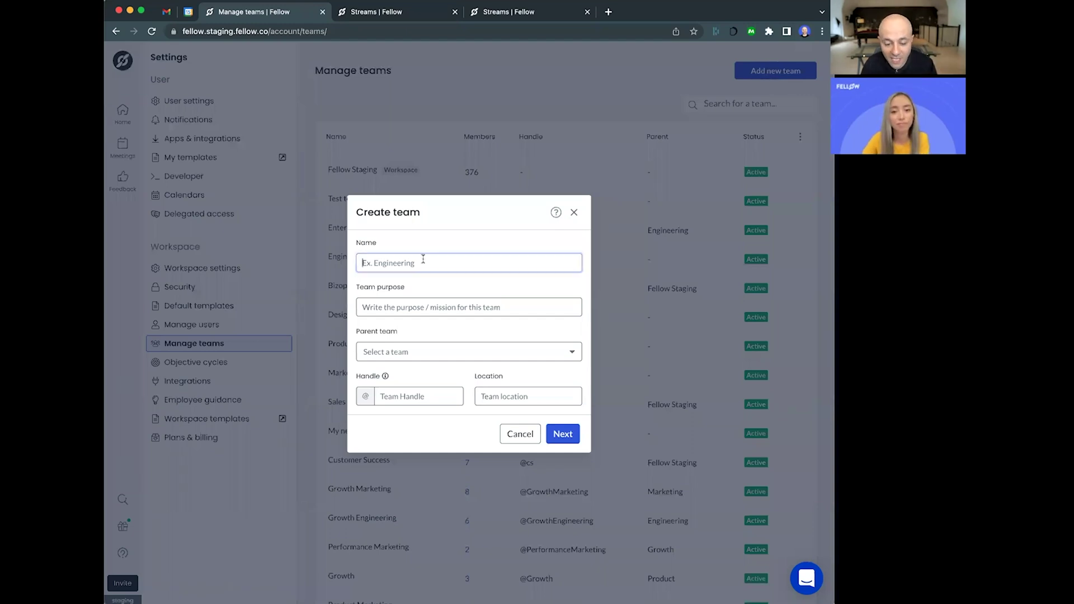
type("N")
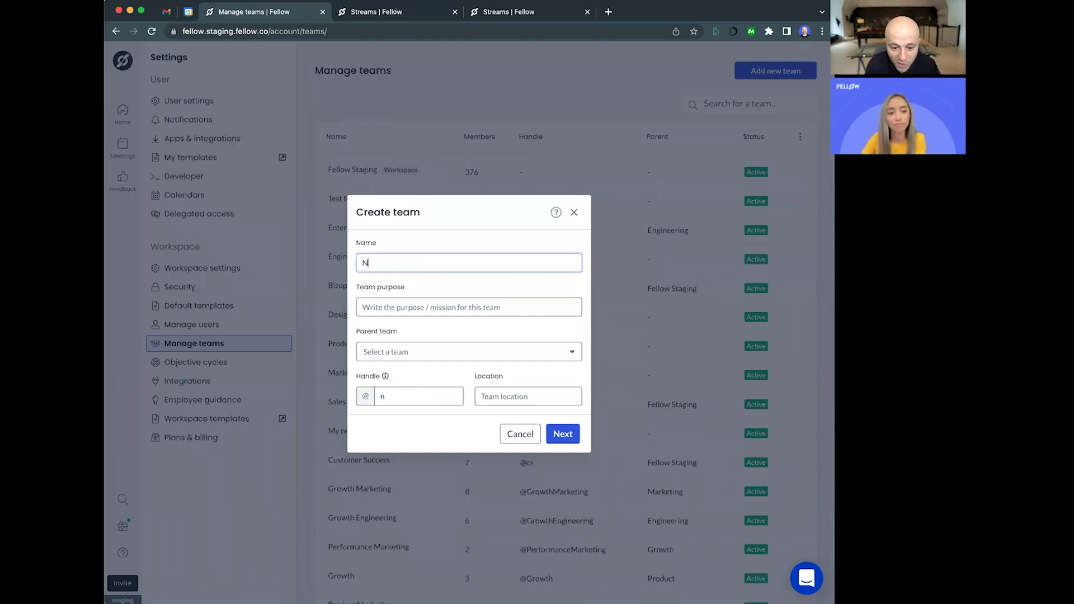
type("arketing Org")
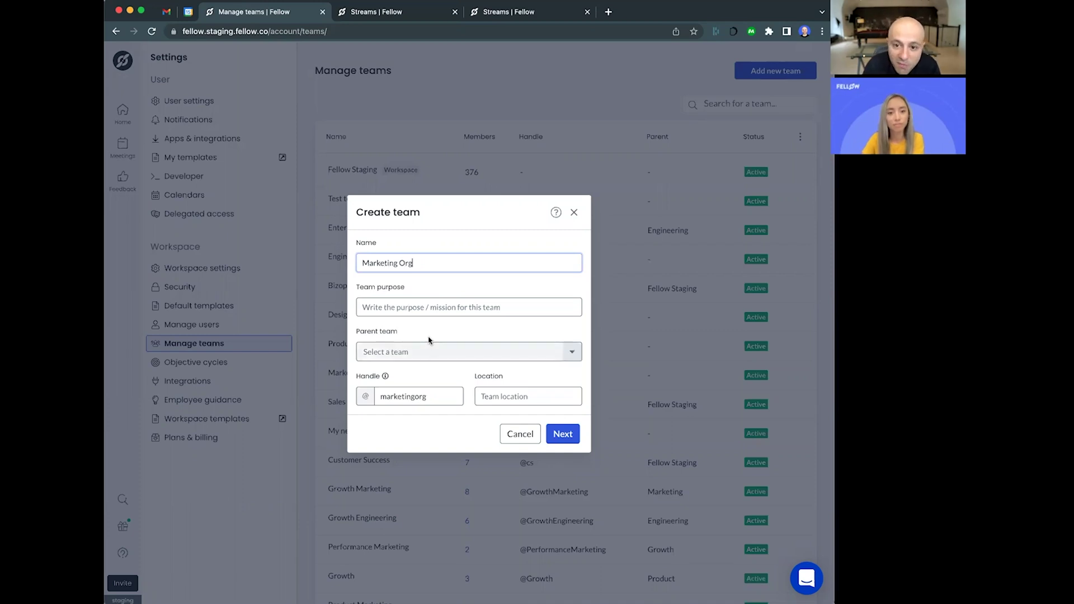
left_click(380, 353)
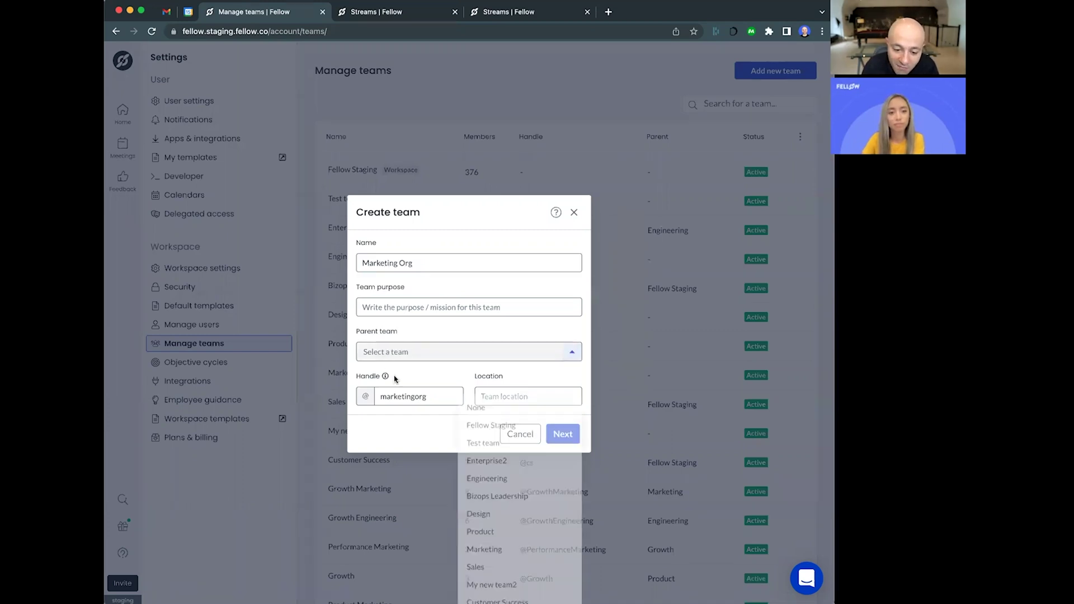
left_click(489, 352)
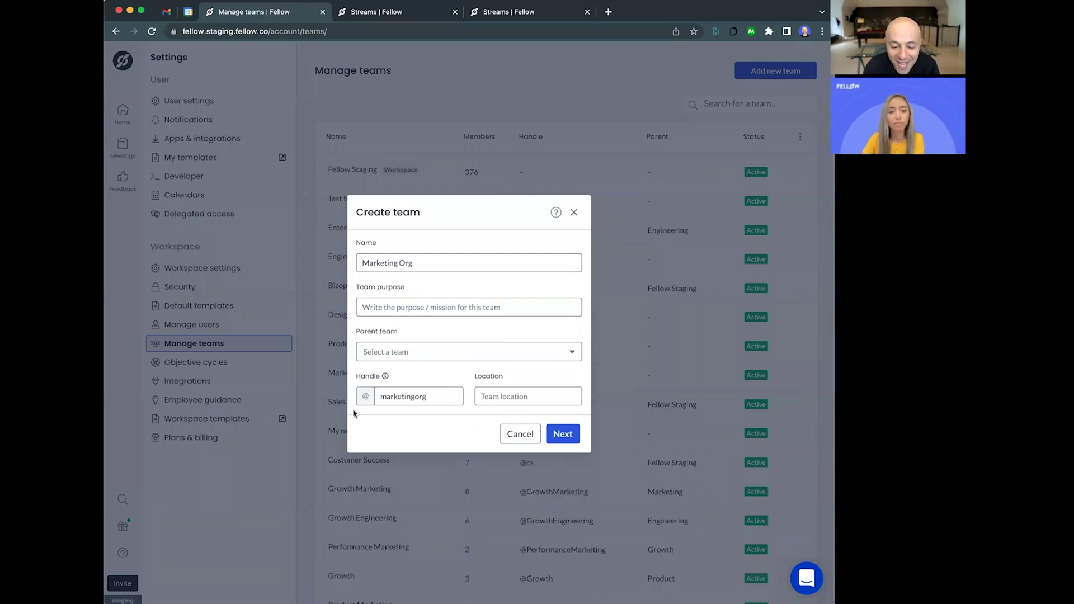
left_click(560, 435)
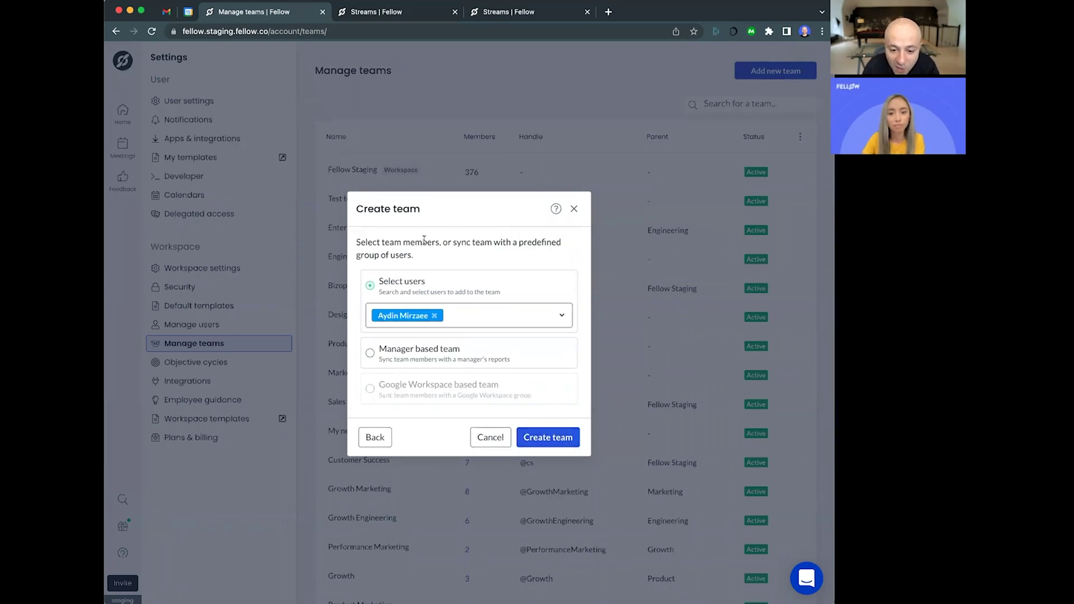
- Remove the default member, trial-add and remove a user, then select Manager based team
left_click(434, 316)
left_click(439, 312)
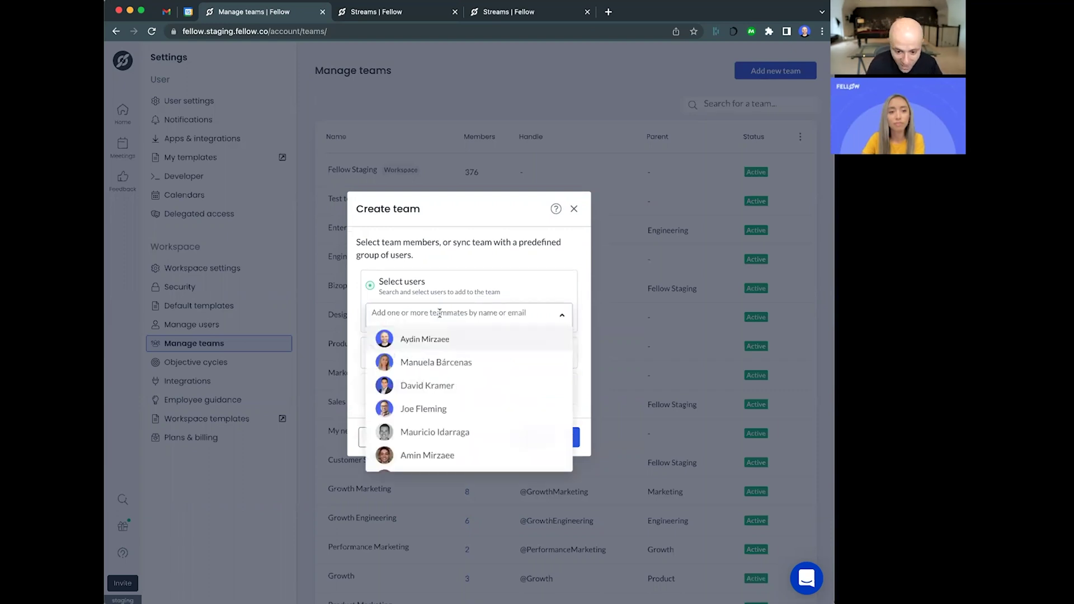
type("man")
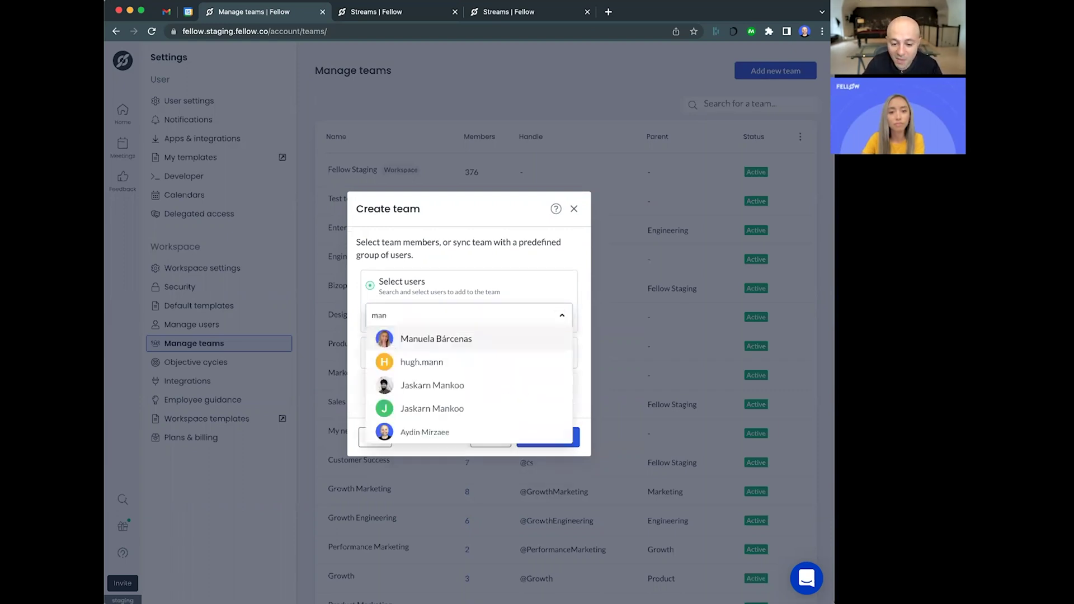
left_click(469, 339)
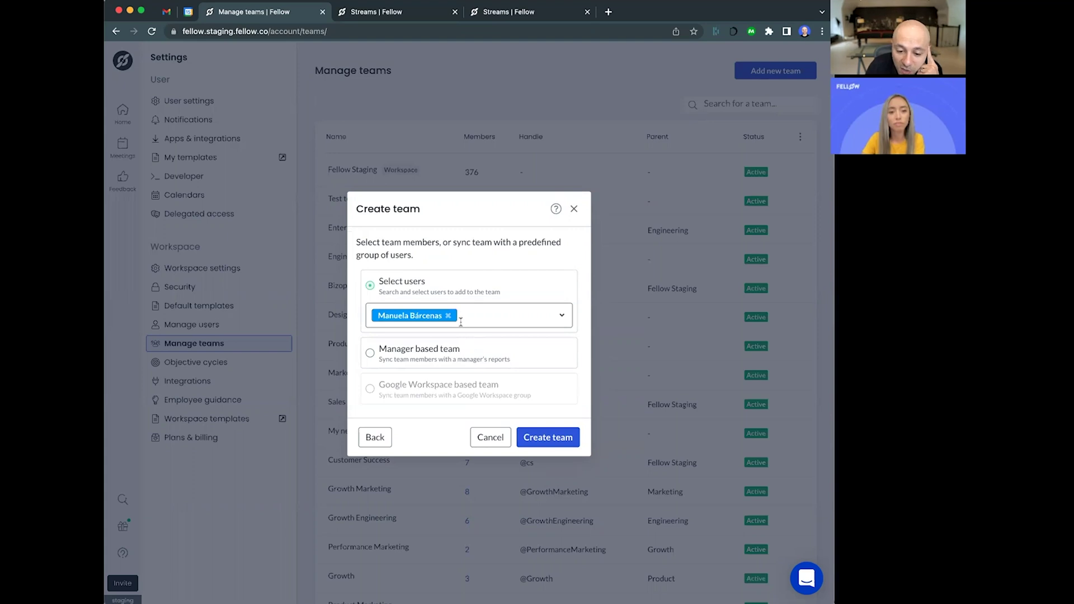
left_click(422, 304)
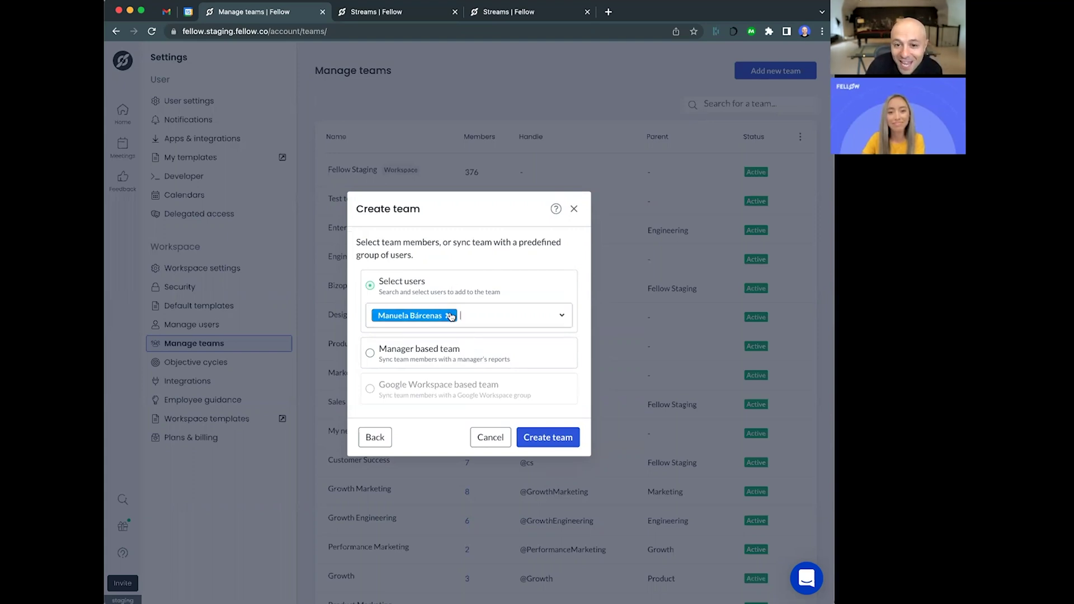
left_click(450, 316)
left_click(424, 352)
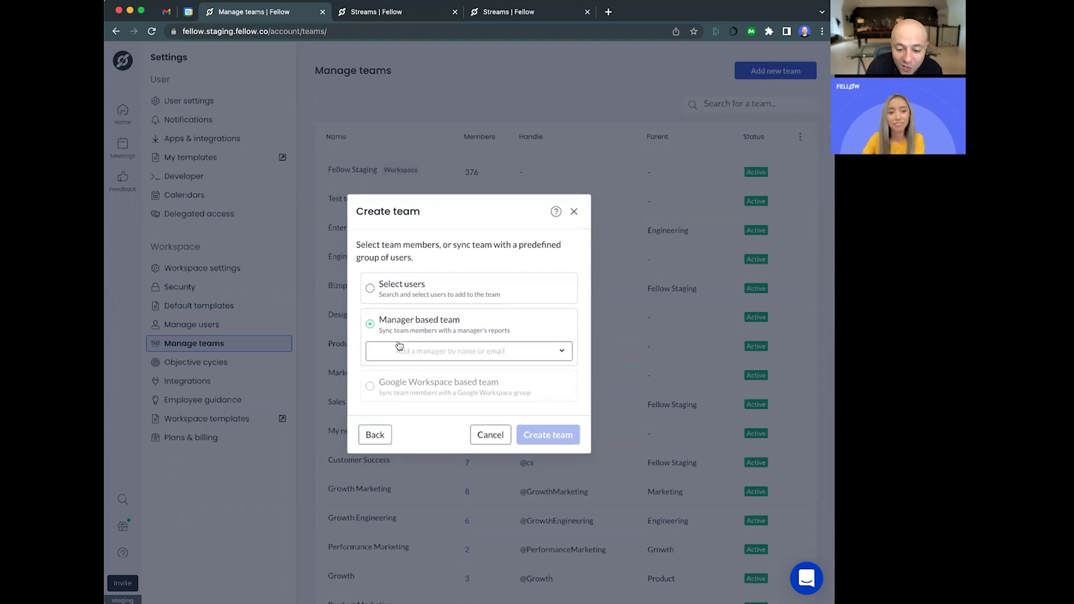
- Search for and select the manager, previewing her eight reports as synced team members
left_click(403, 356)
type("manag")
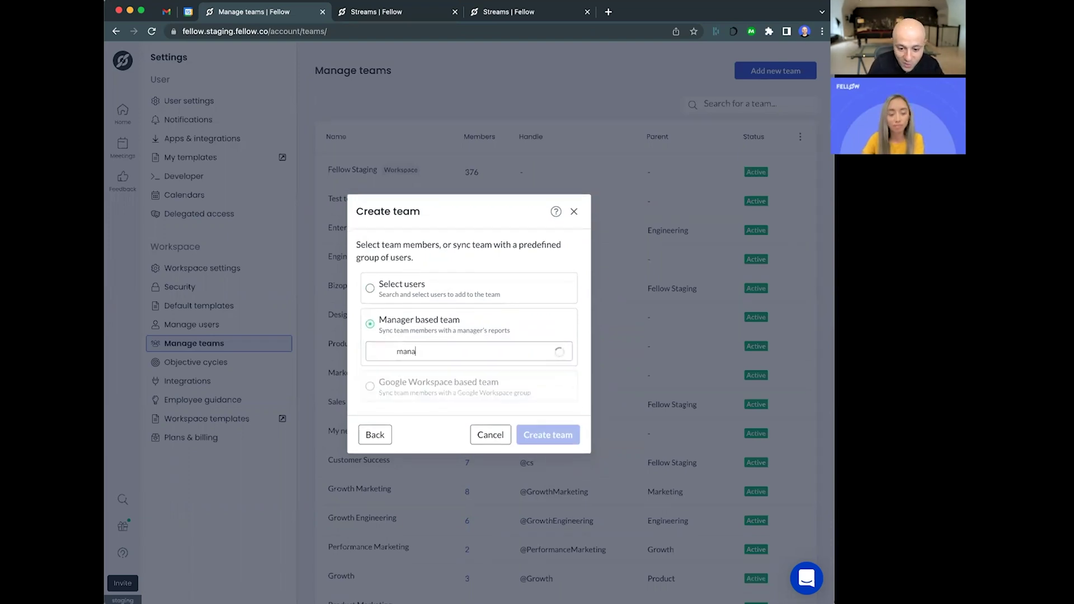
key("BackSpace")
key("BackSpace")
type("u")
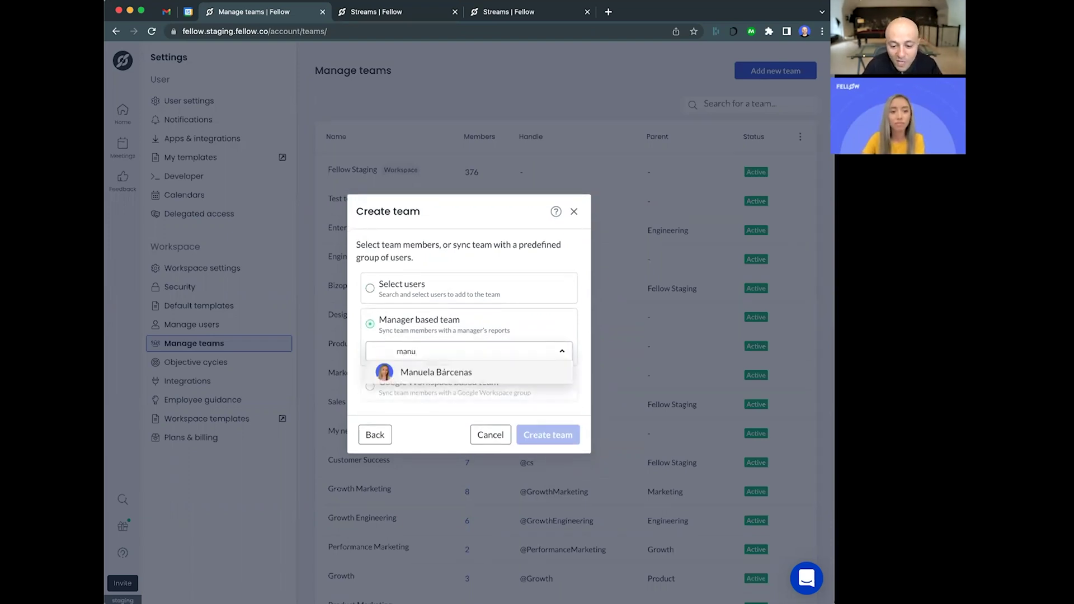
left_click(404, 370)
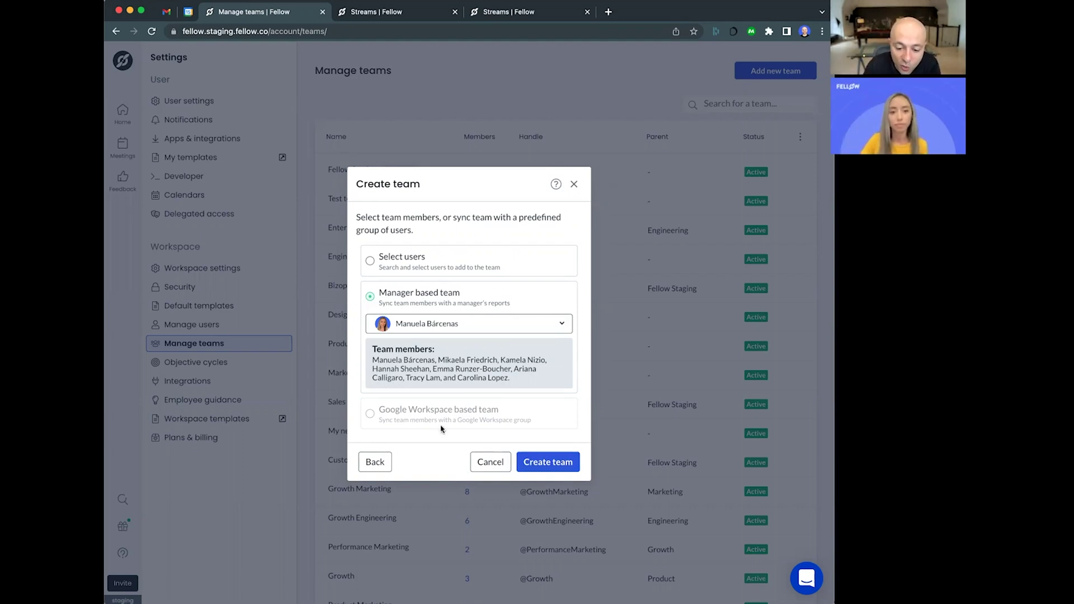
mouse_move(449, 420)
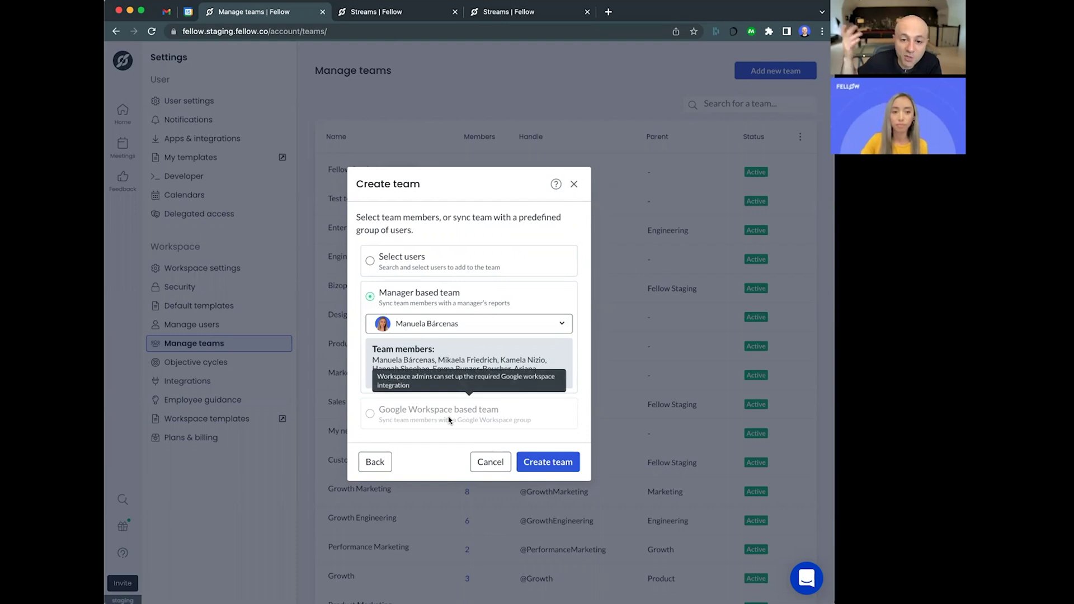